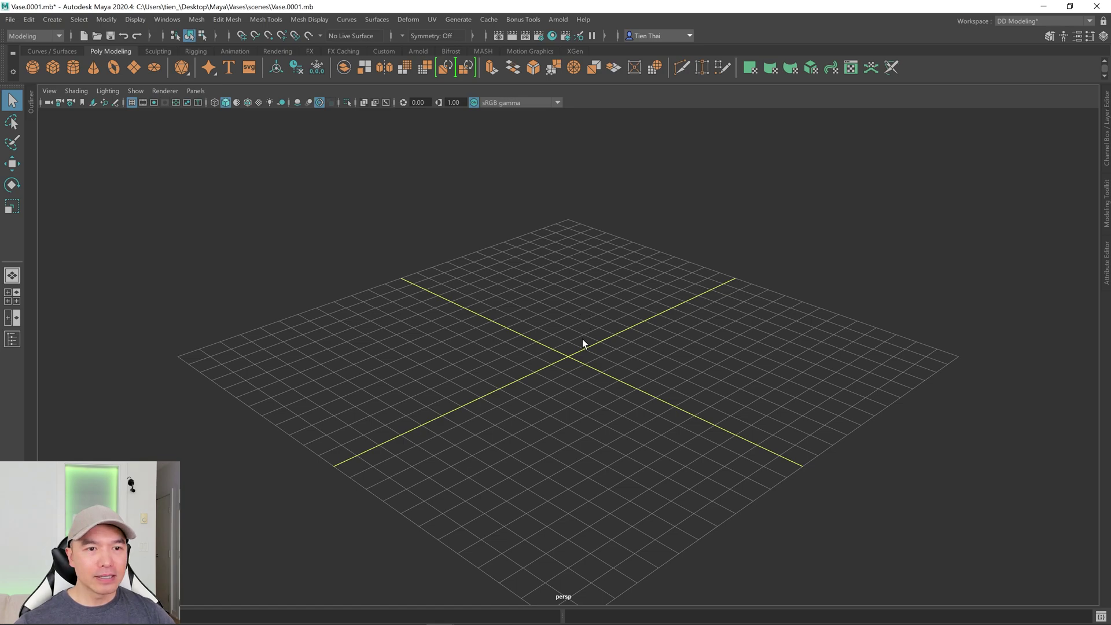
# Switch to the four-view layout with the top, perspective, front and side views
pyautogui.press('space')
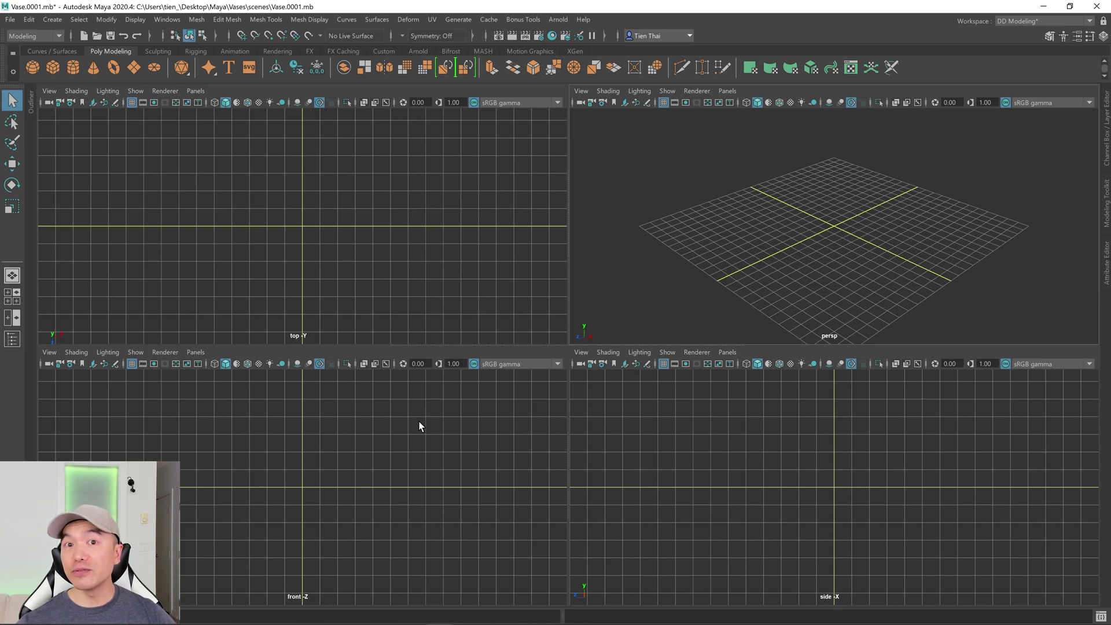
# Load Vase_Ref.jpg from sourceimages as the front camera's image plane
pyautogui.click(94, 366)
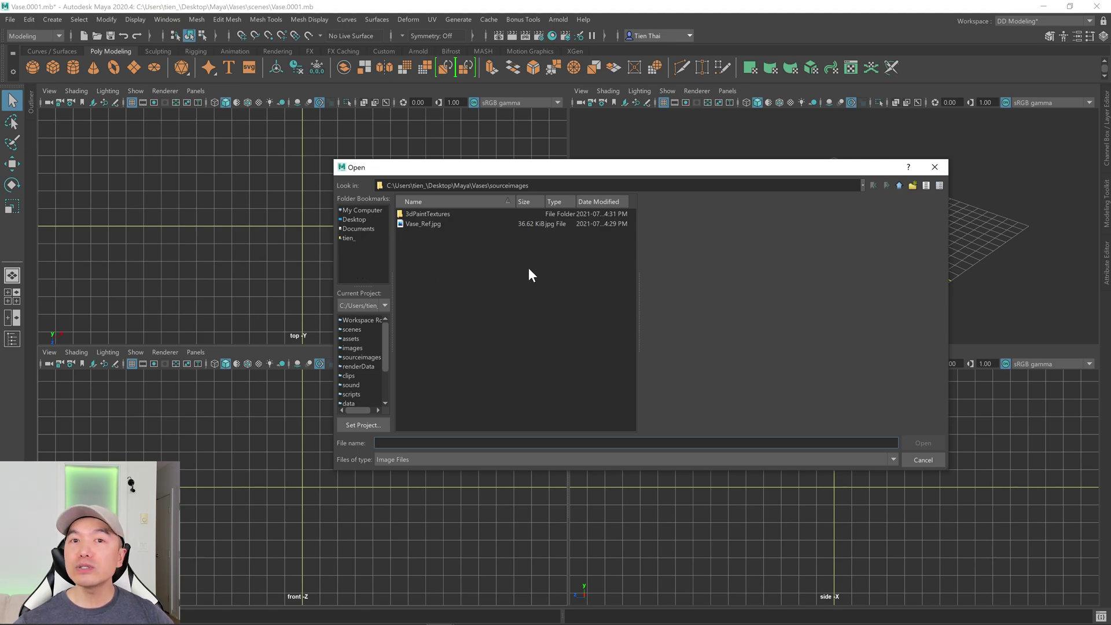
pyautogui.click(421, 223)
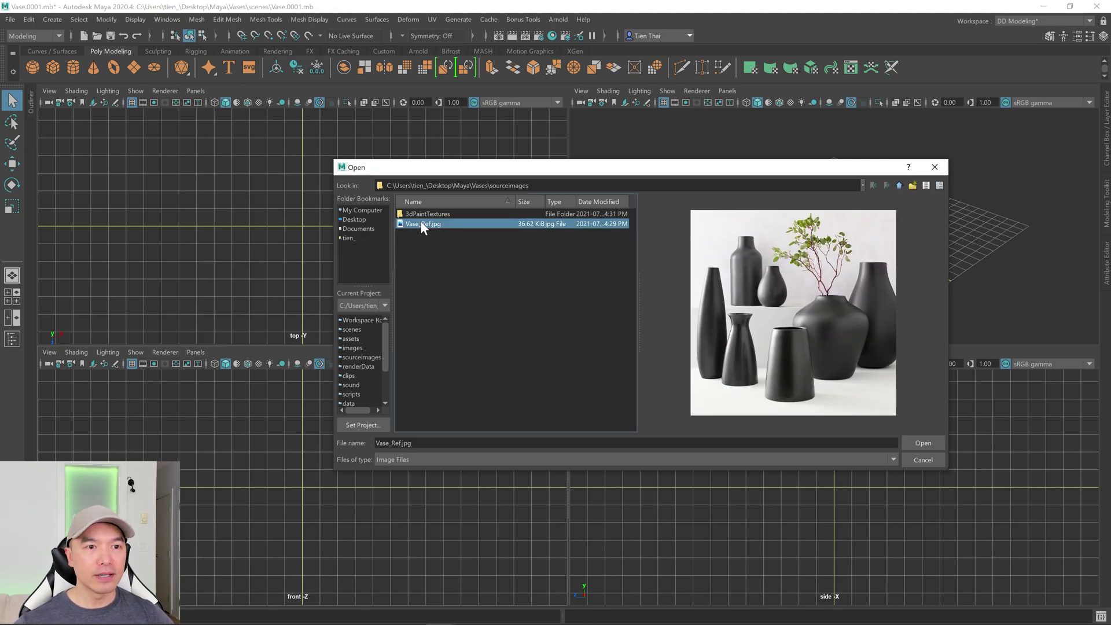
pyautogui.click(924, 443)
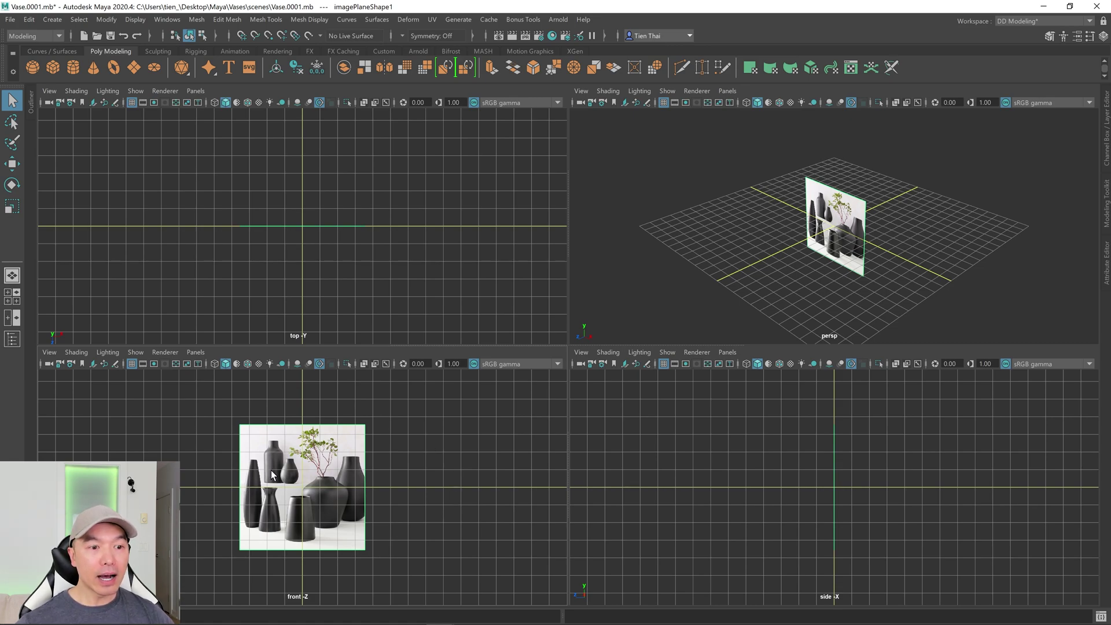
# Maximize the front view, raise the reference image and scale it up about 1.5 times
pyautogui.press('space')
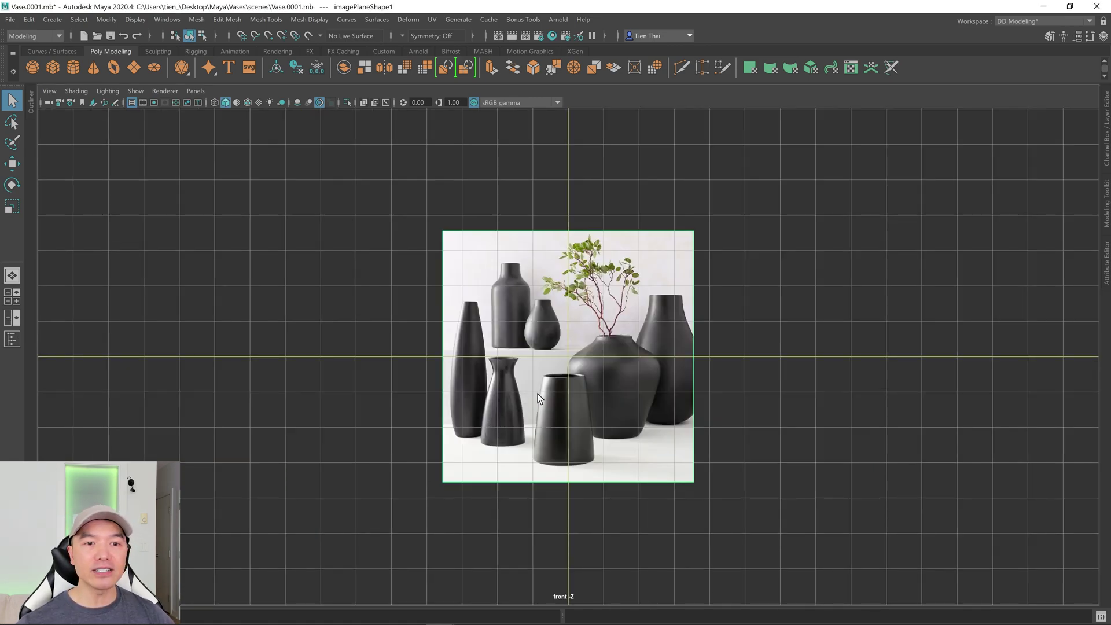
pyautogui.press('w')
pyautogui.moveTo(572, 303); pyautogui.dragTo(575, 248)
pyautogui.press('r')
pyautogui.moveTo(569, 301); pyautogui.dragTo(529, 216)
# Move the enlarged image higher so the vase base sits on the ground line, nudged slightly left
pyautogui.press('w')
pyautogui.scroll(5, 873, 375)
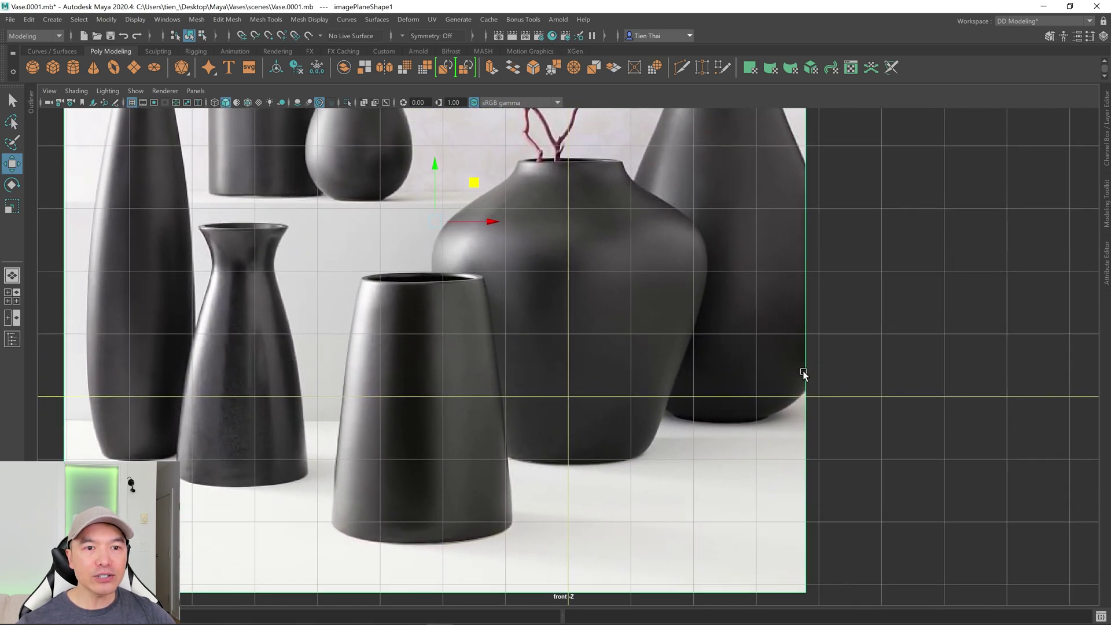
pyautogui.keyDown('alt'); pyautogui.moveTo(803, 375); pyautogui.dragTo(803, 407, button='middle'); pyautogui.keyUp('alt')
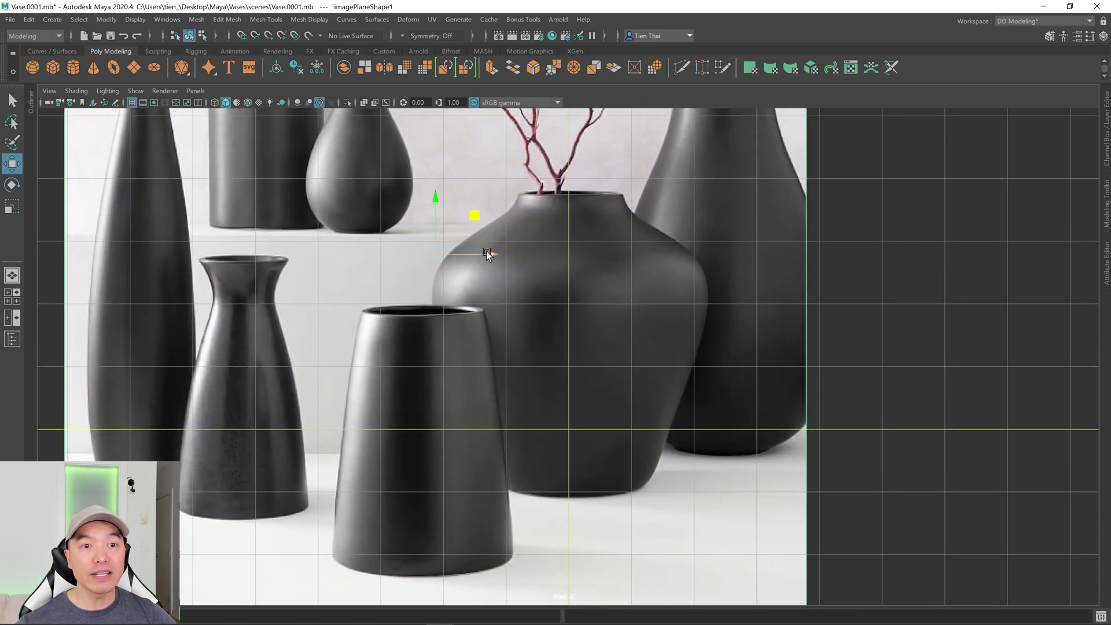
pyautogui.moveTo(487, 253); pyautogui.dragTo(489, 253)
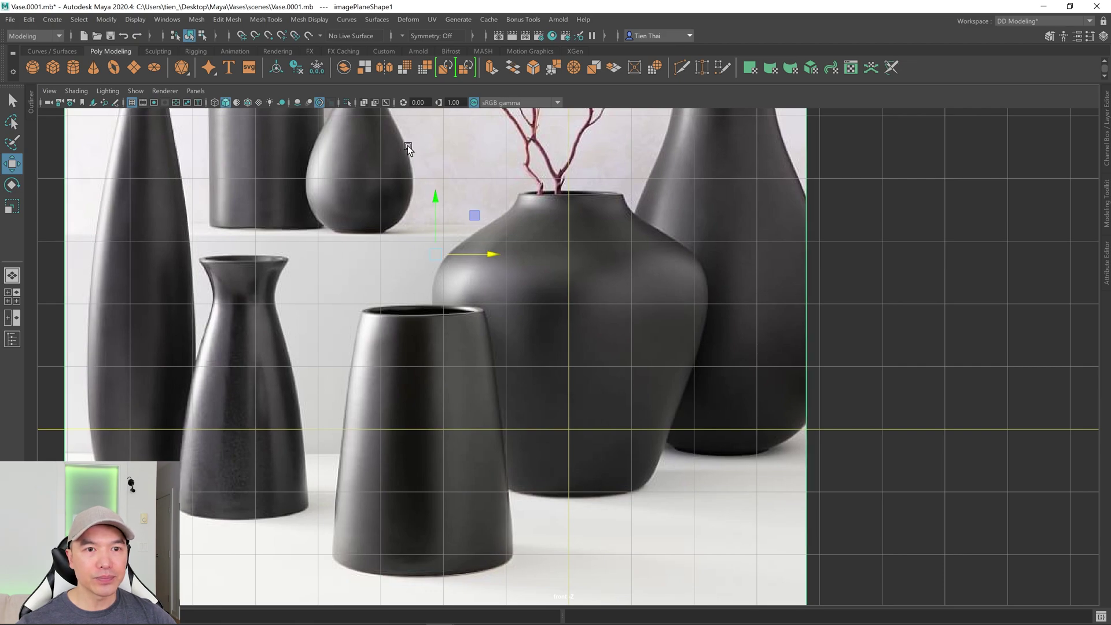
pyautogui.moveTo(435, 197); pyautogui.dragTo(445, 138)
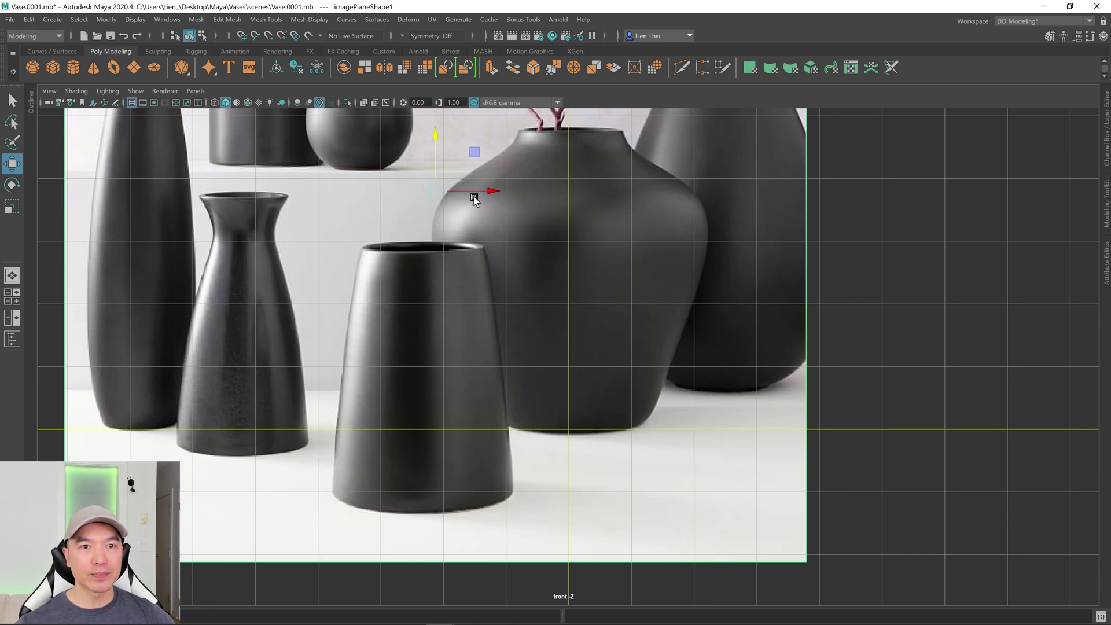
pyautogui.moveTo(495, 190); pyautogui.dragTo(493, 190)
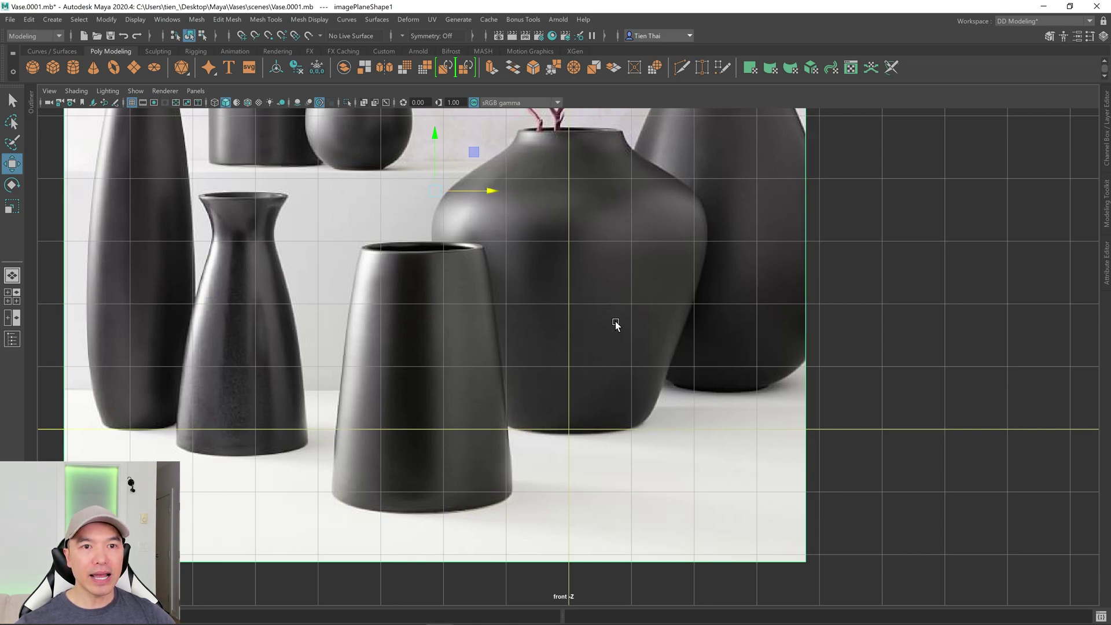
# Restore the four-view layout, zoom out the front view and deselect the vase image
pyautogui.press('space')
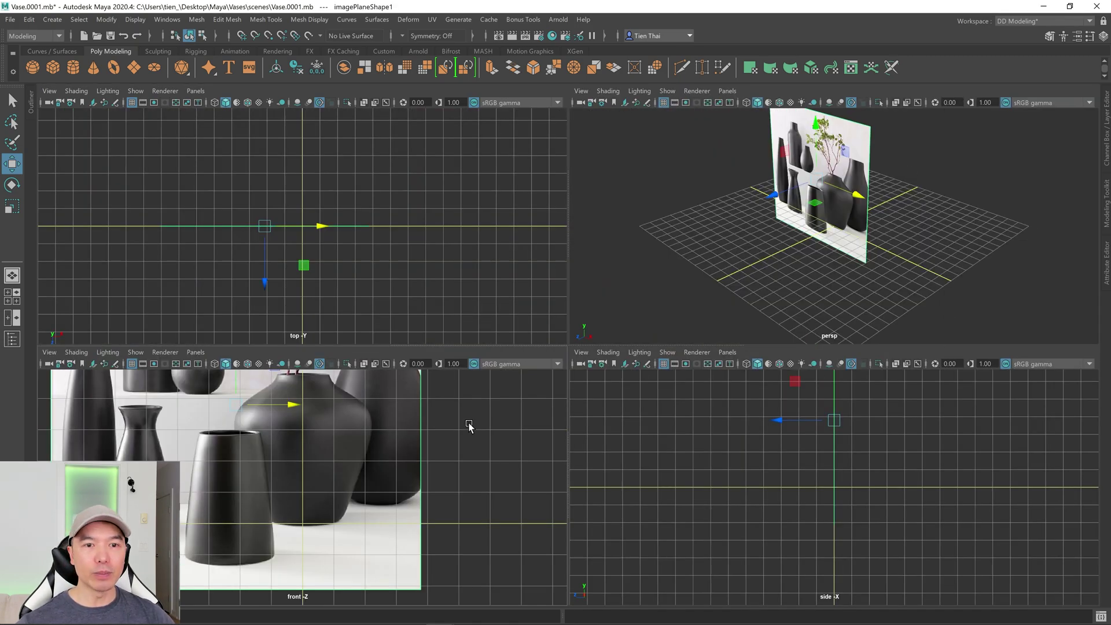
pyautogui.scroll(-5, 473, 431)
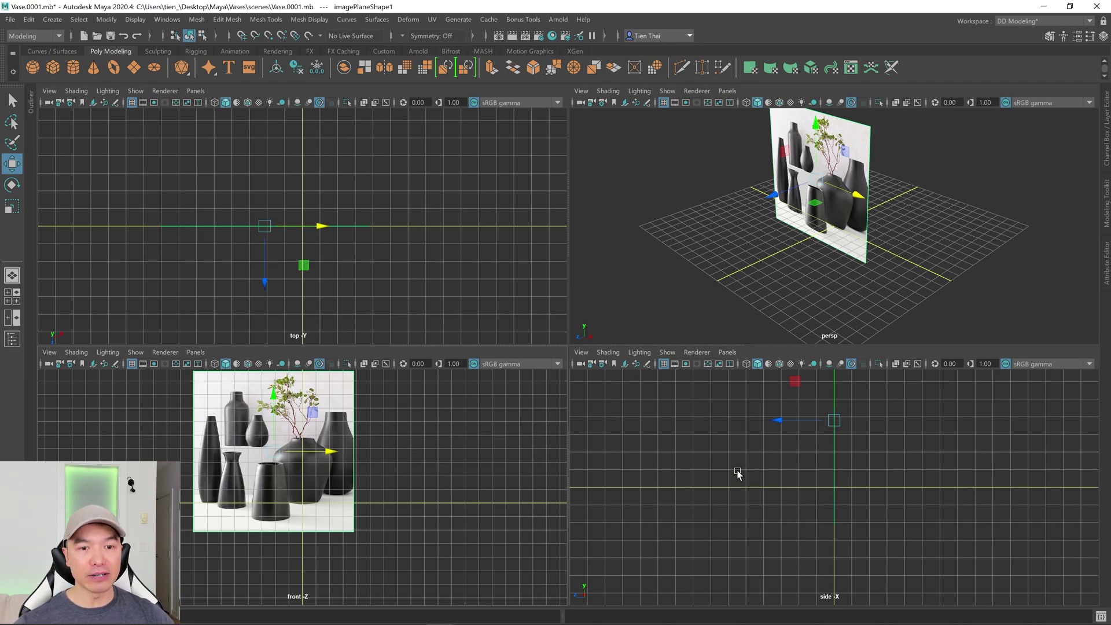
pyautogui.click(688, 427)
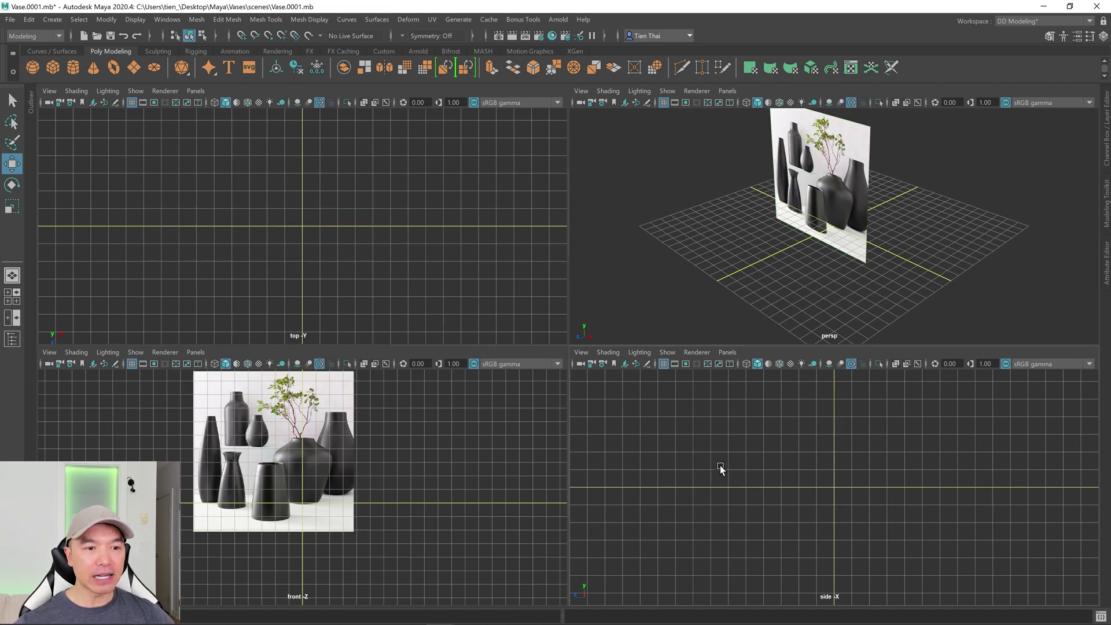
pyautogui.moveTo(703, 412); pyautogui.dragTo(996, 578)
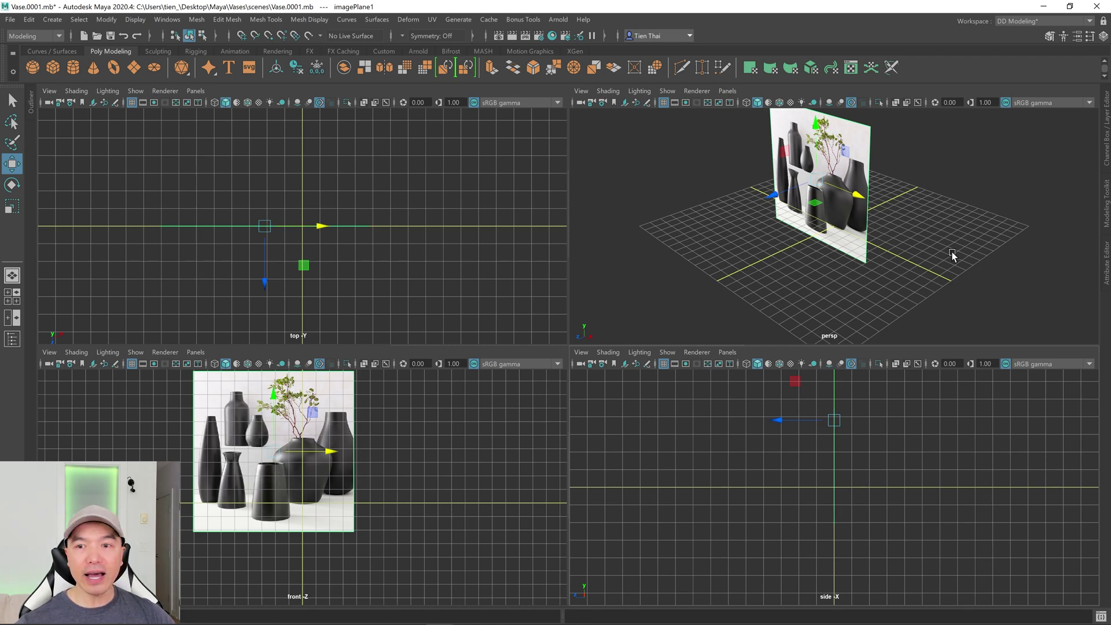
# Set imagePlane1 to display only through the front camera, about half transparent
pyautogui.click(1106, 263)
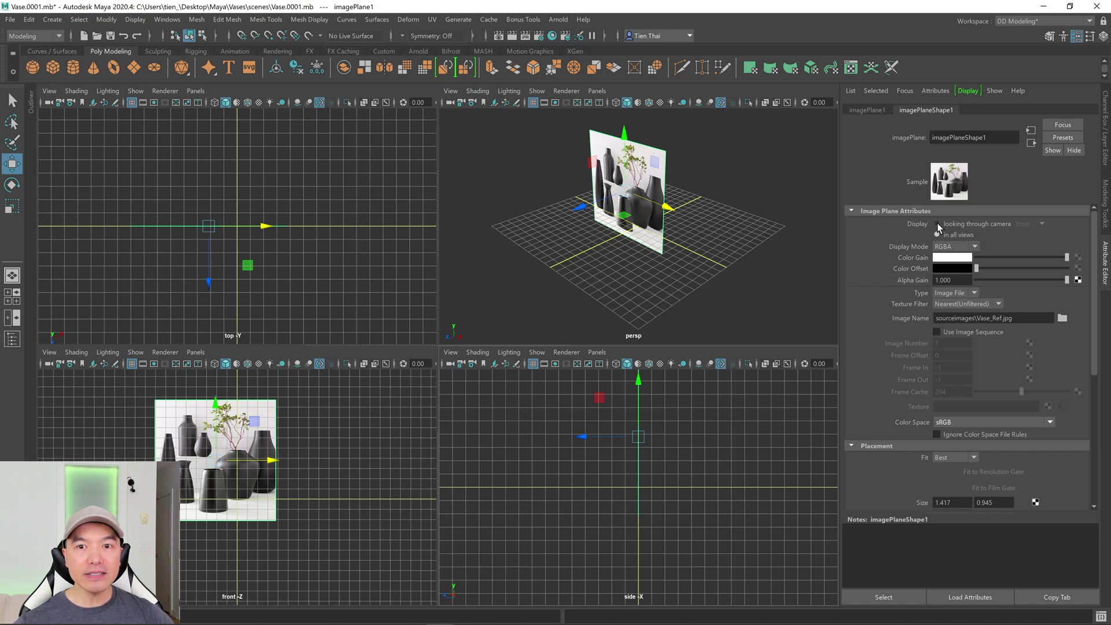
pyautogui.click(938, 224)
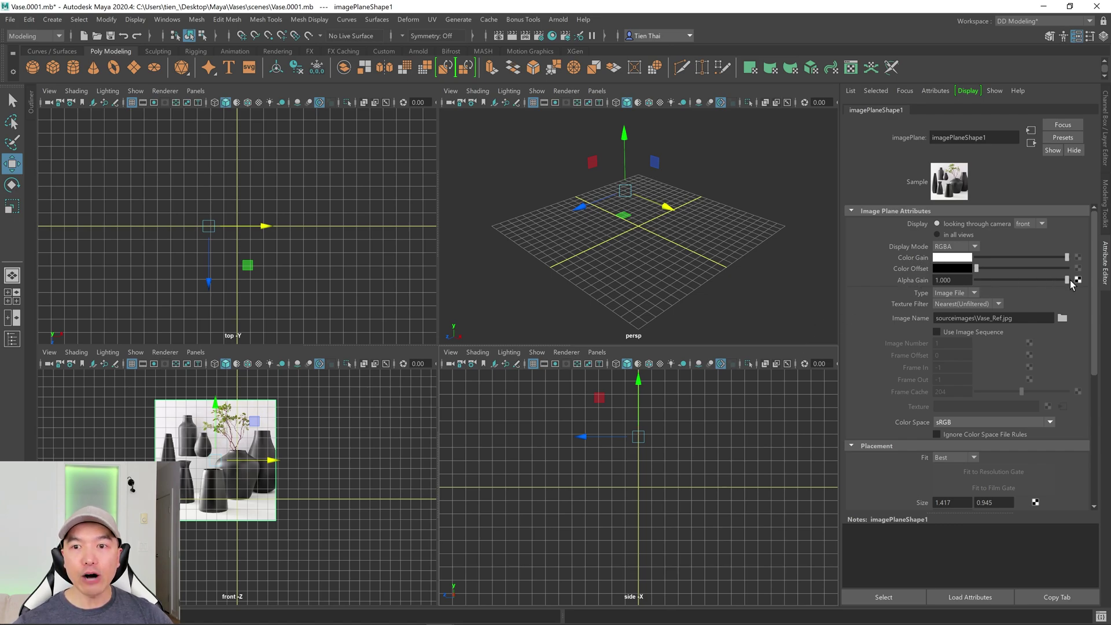
pyautogui.moveTo(1064, 280); pyautogui.dragTo(1108, 288)
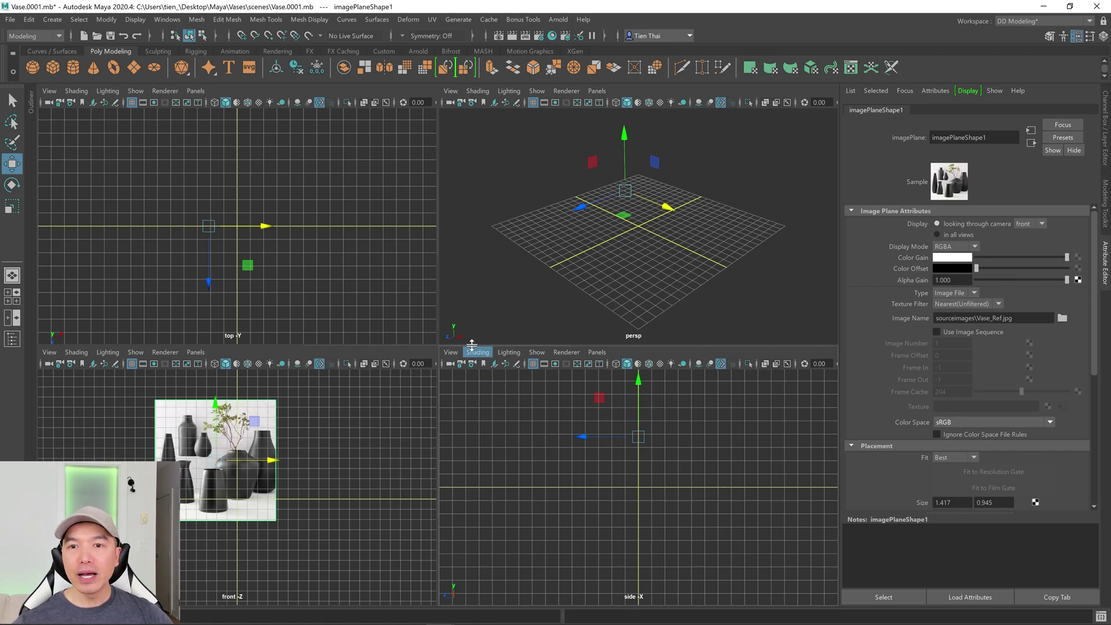
# Reselect the vase image plane and constrain its movement to the X axis
pyautogui.click(486, 437)
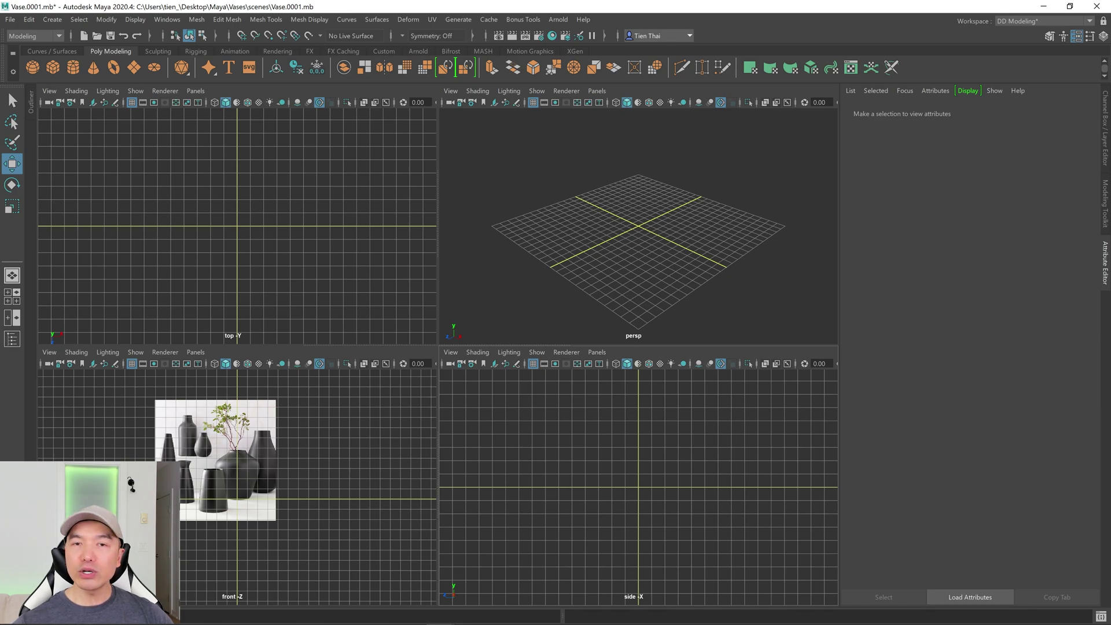
pyautogui.click(231, 441)
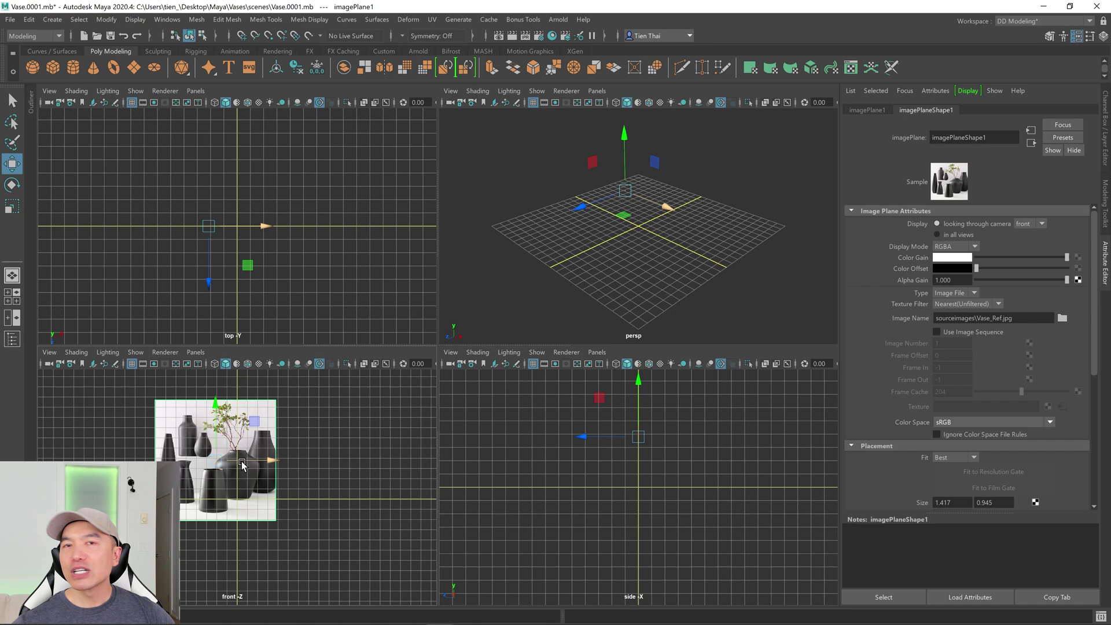
pyautogui.click(242, 463)
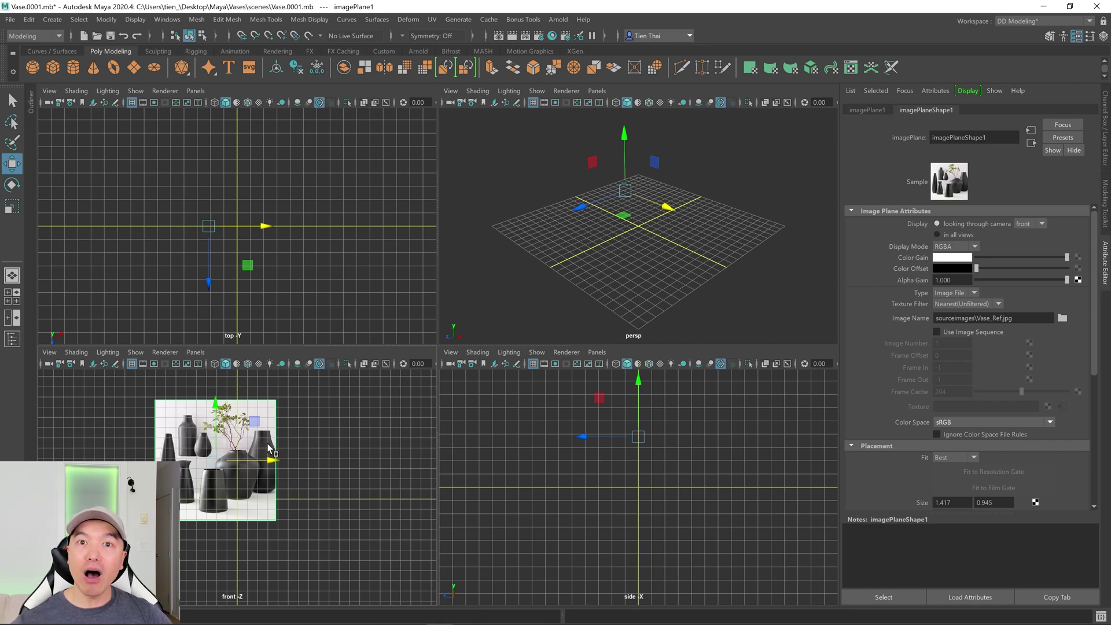
# Create a new display layer holding the image plane and rename it VaseRef_Layer
pyautogui.click(1106, 111)
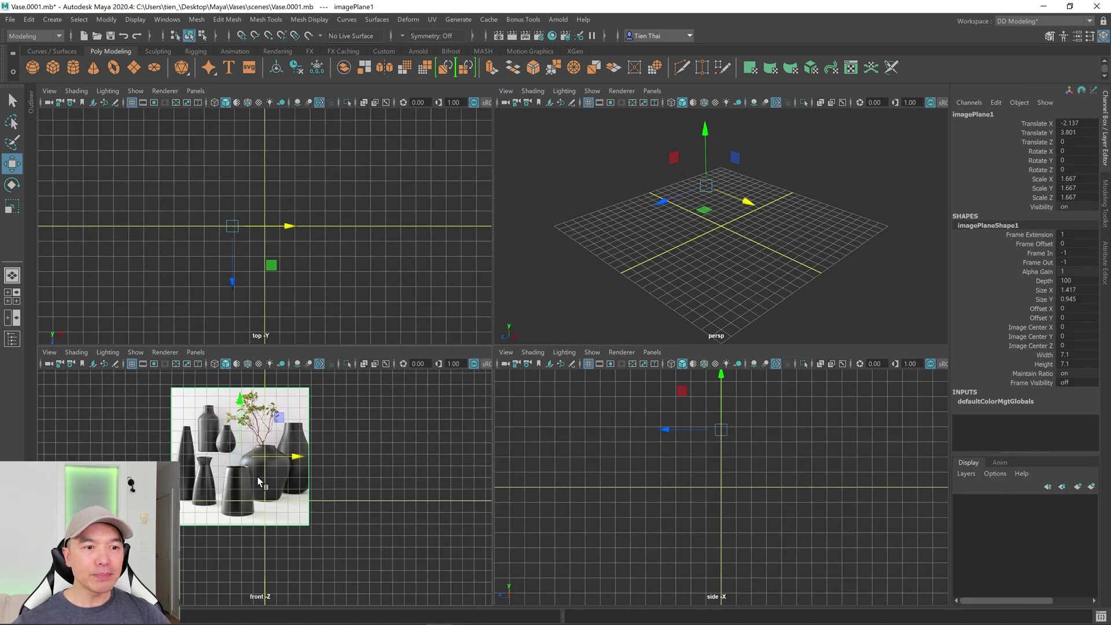
pyautogui.click(1091, 488)
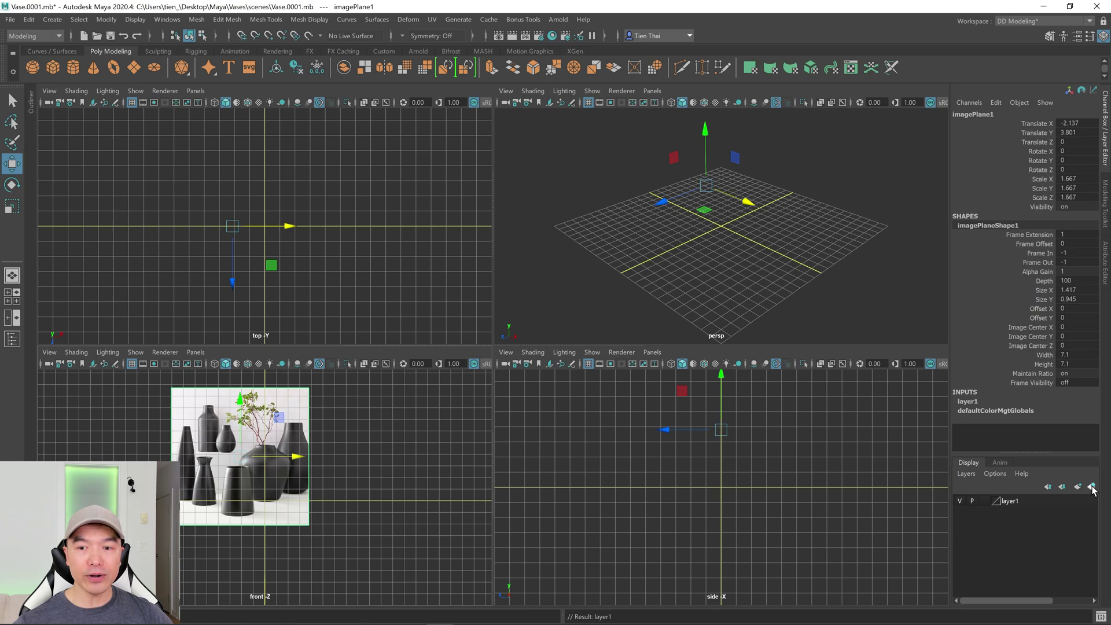
pyautogui.doubleClick(1011, 501)
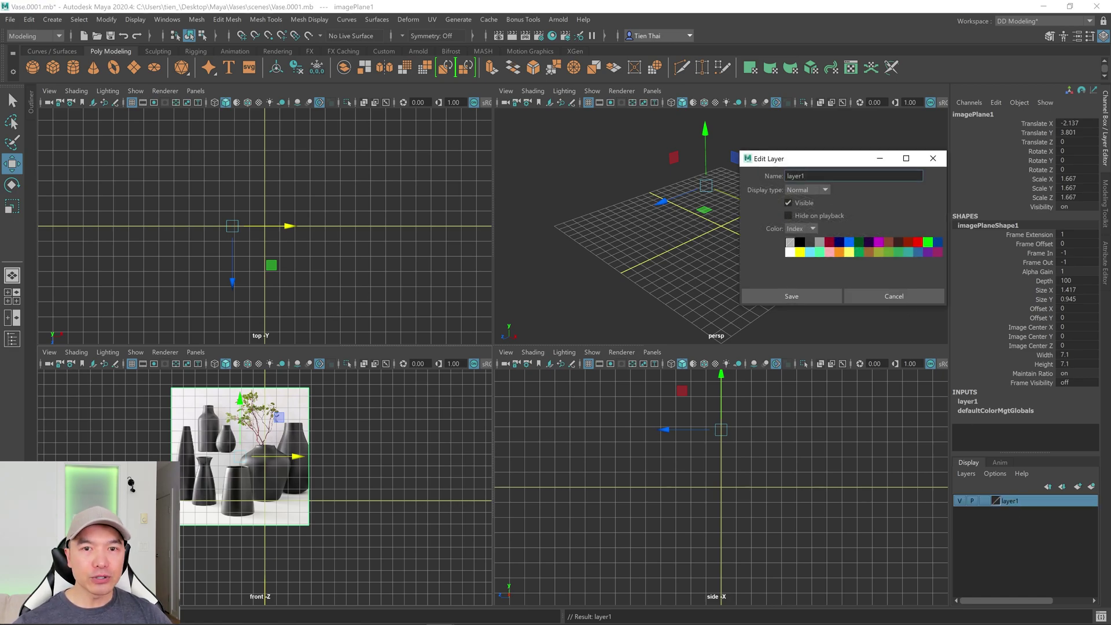
pyautogui.write('VaseRef_L')
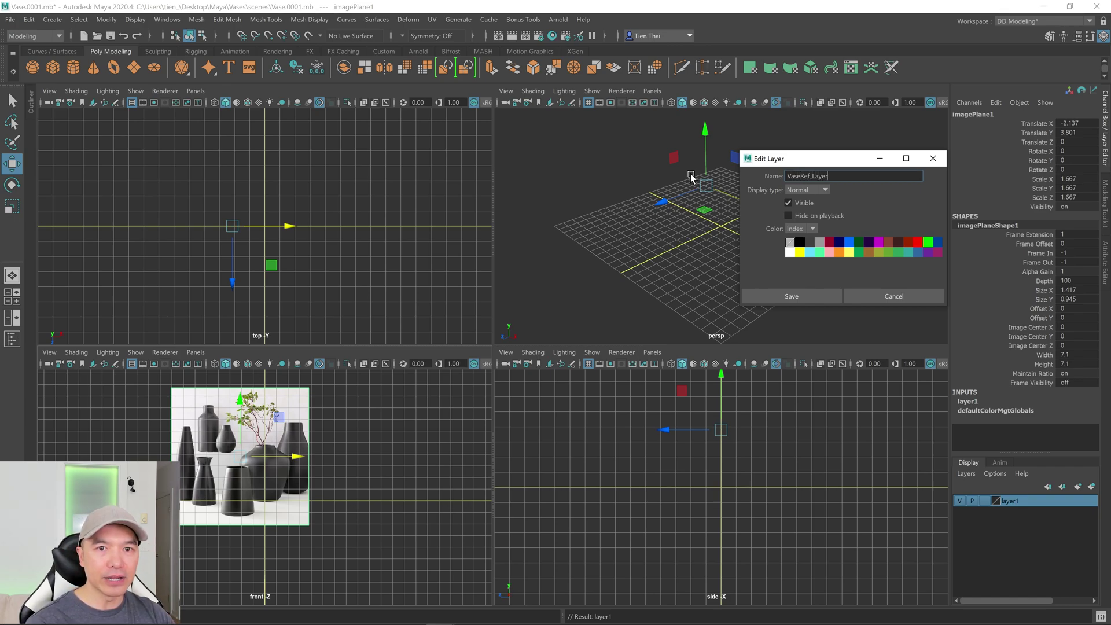
pyautogui.press('Return')
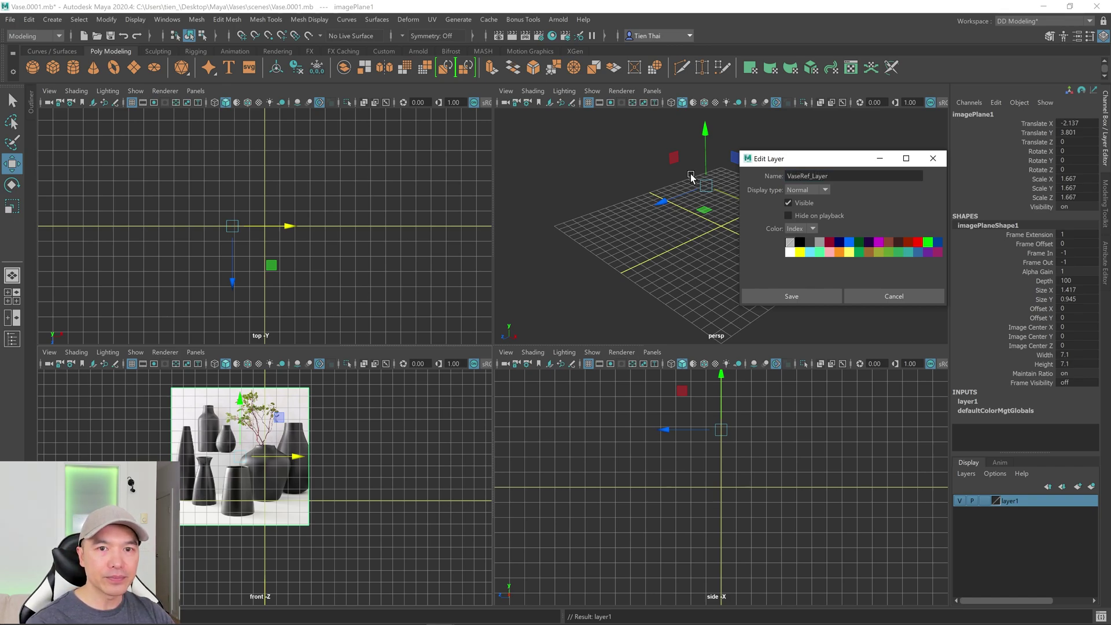
pyautogui.click(791, 293)
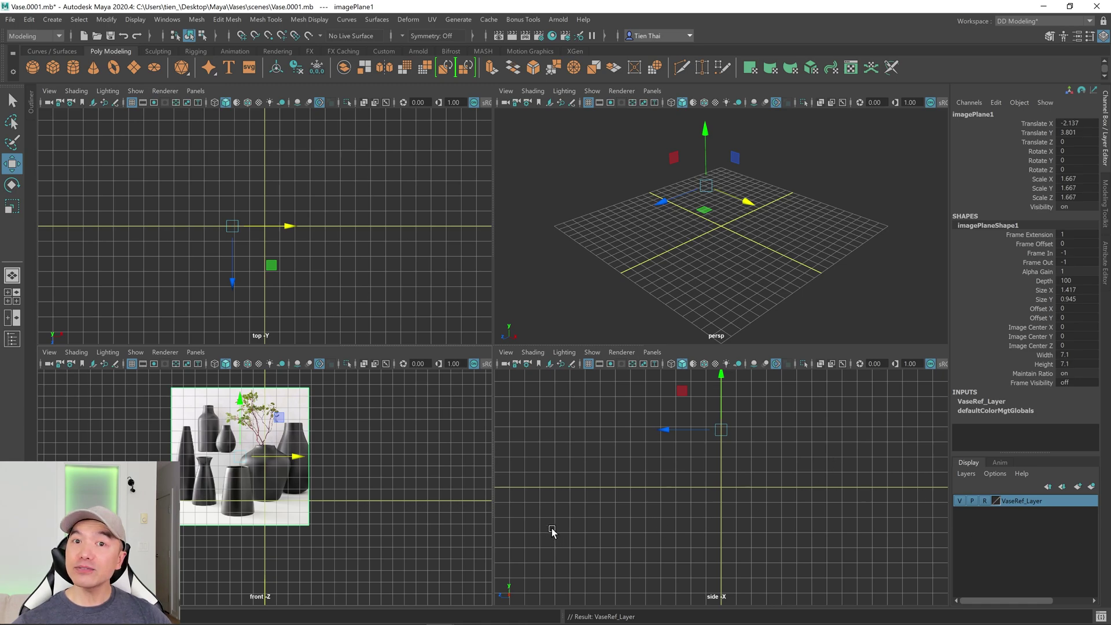
# Confirm the vase reference can't be selected, then maximize the front view
pyautogui.click(418, 430)
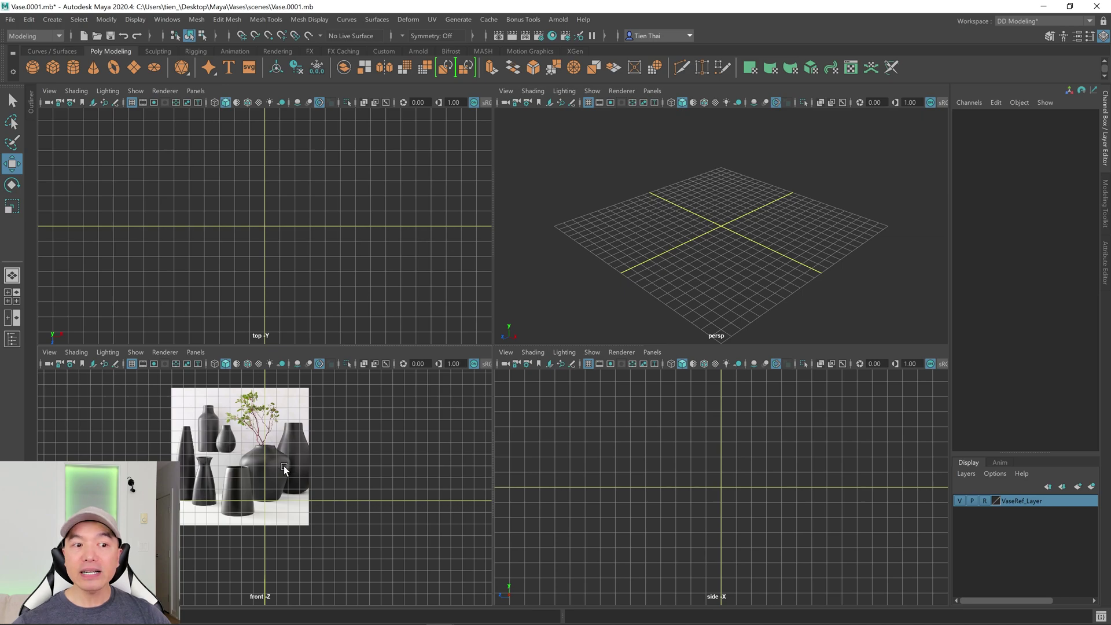
pyautogui.press('space')
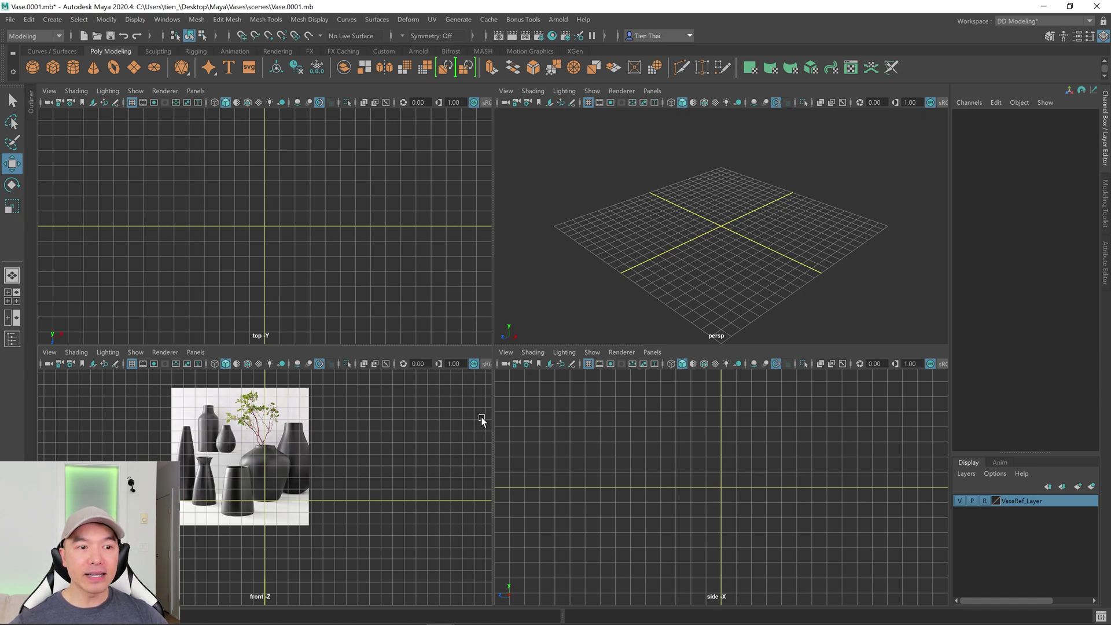
pyautogui.moveTo(1027, 497); pyautogui.dragTo(491, 479)
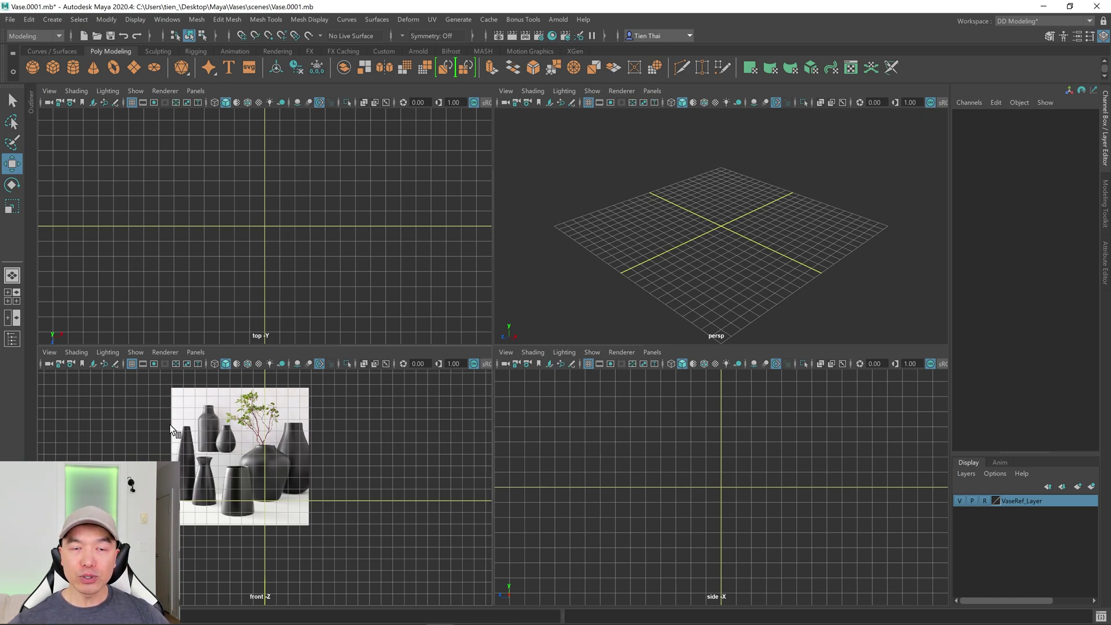
pyautogui.moveTo(170, 425); pyautogui.dragTo(606, 399)
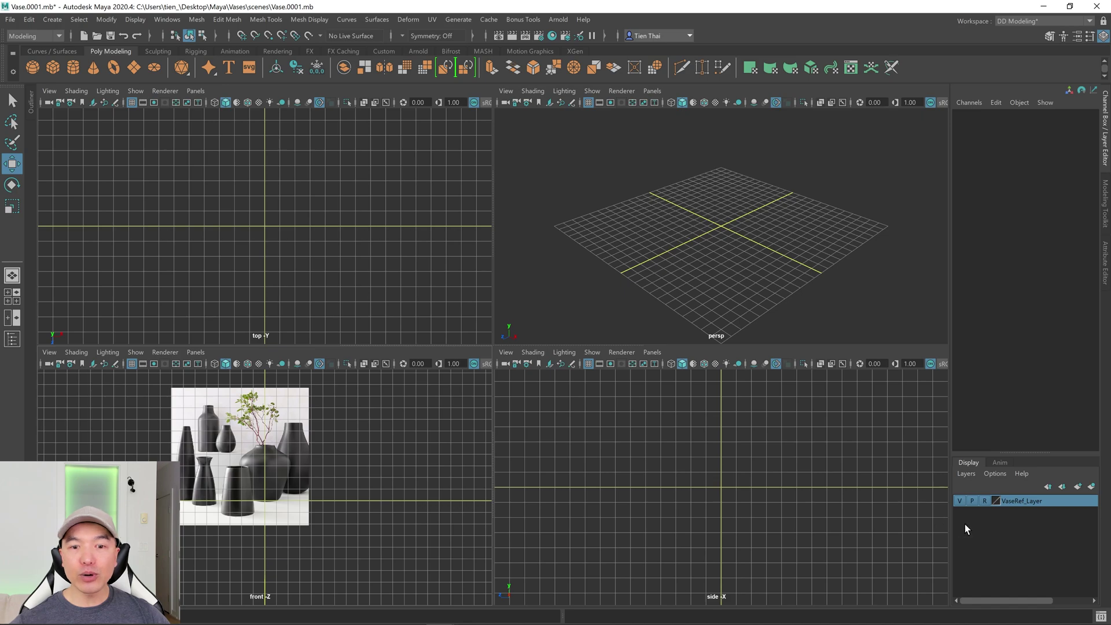
pyautogui.click(960, 501)
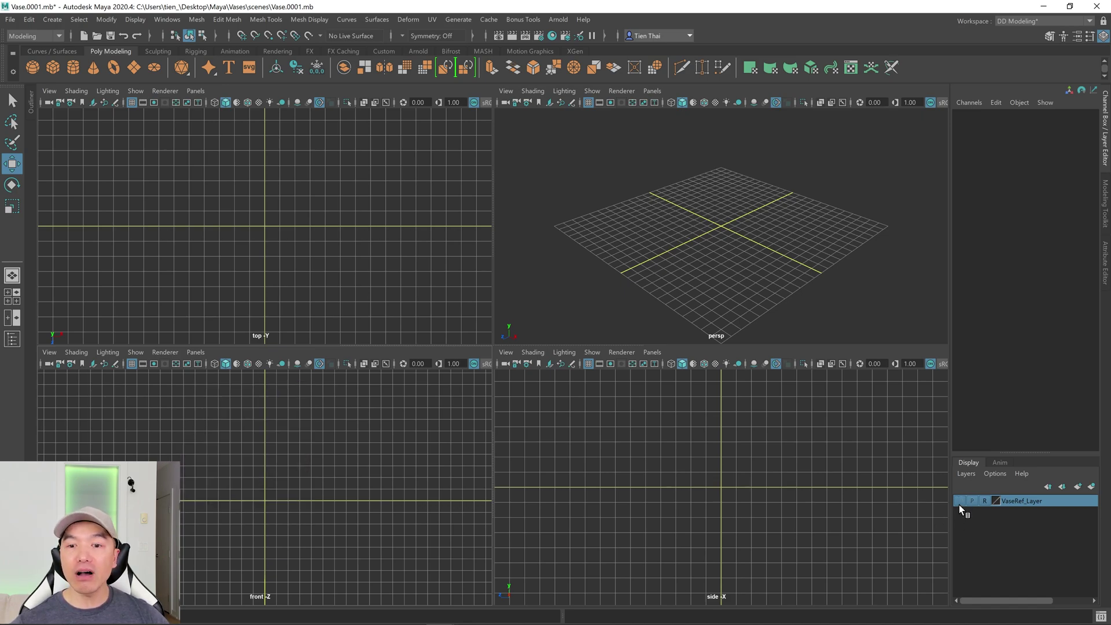
pyautogui.click(959, 501)
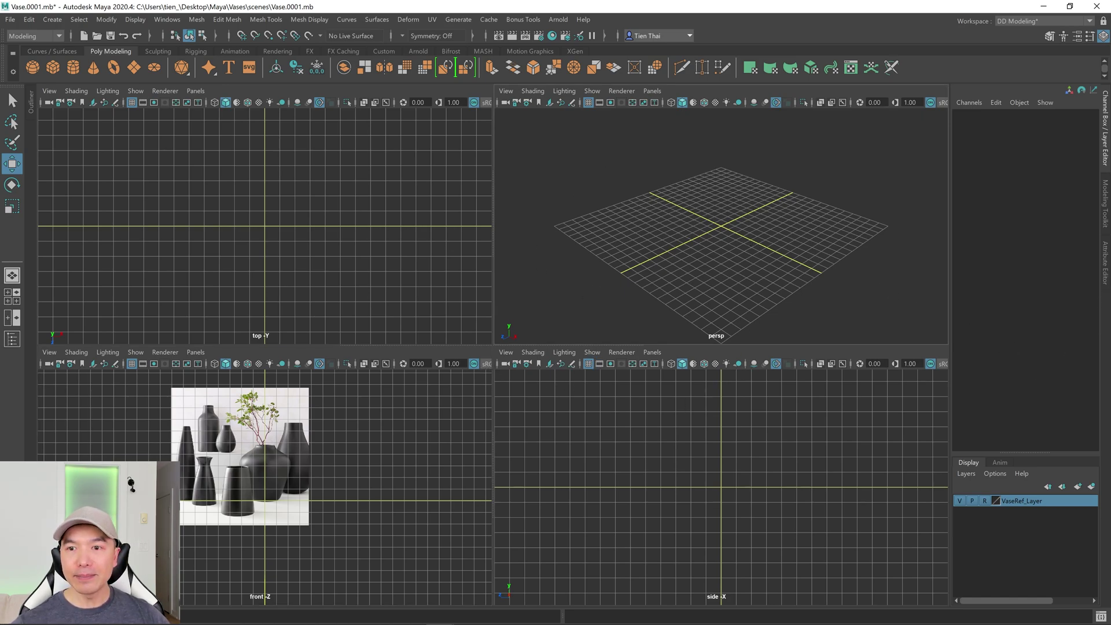
# Collapse the Channel Box/Layer Editor panel so the four viewports widen
pyautogui.click(1108, 152)
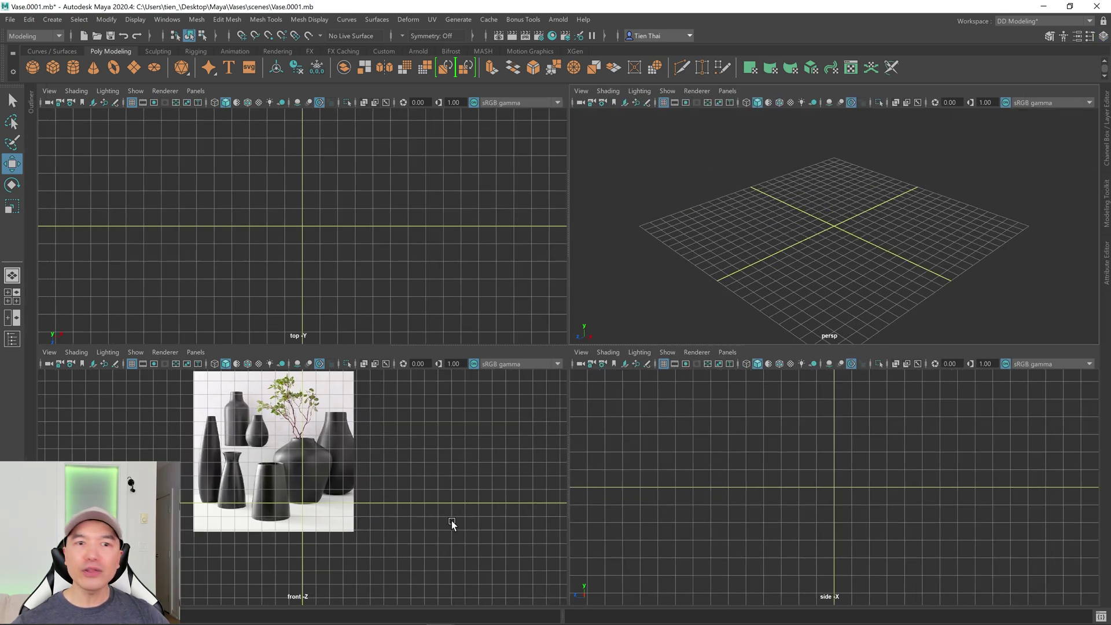